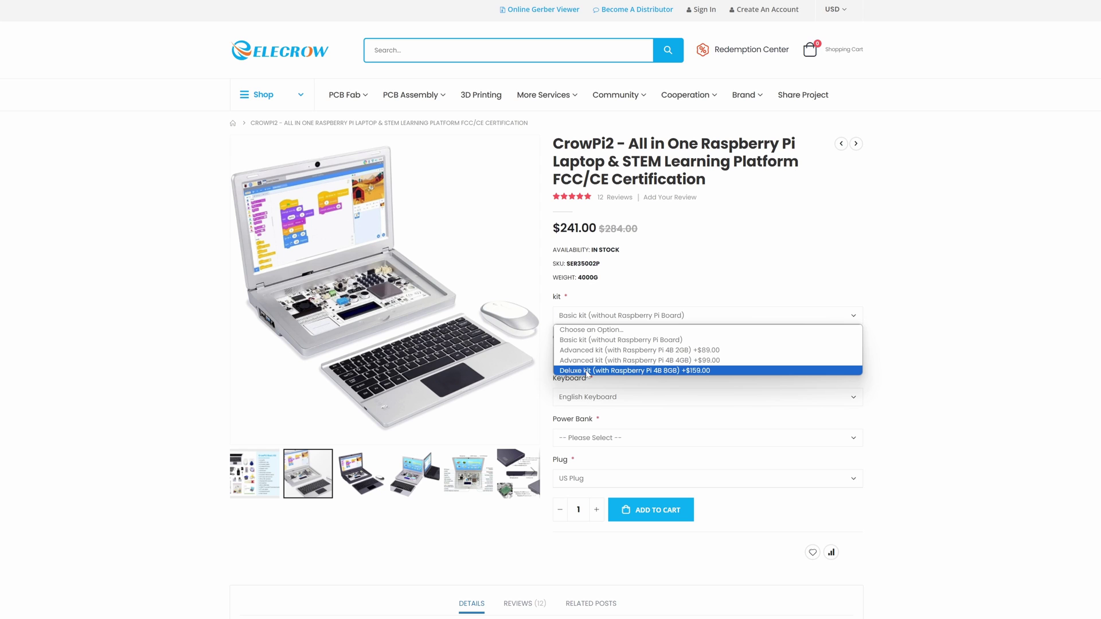
# Select the Deluxe kit with the Raspberry Pi 4B 8GB board, priced at $400.00
pyautogui.click(600, 371)
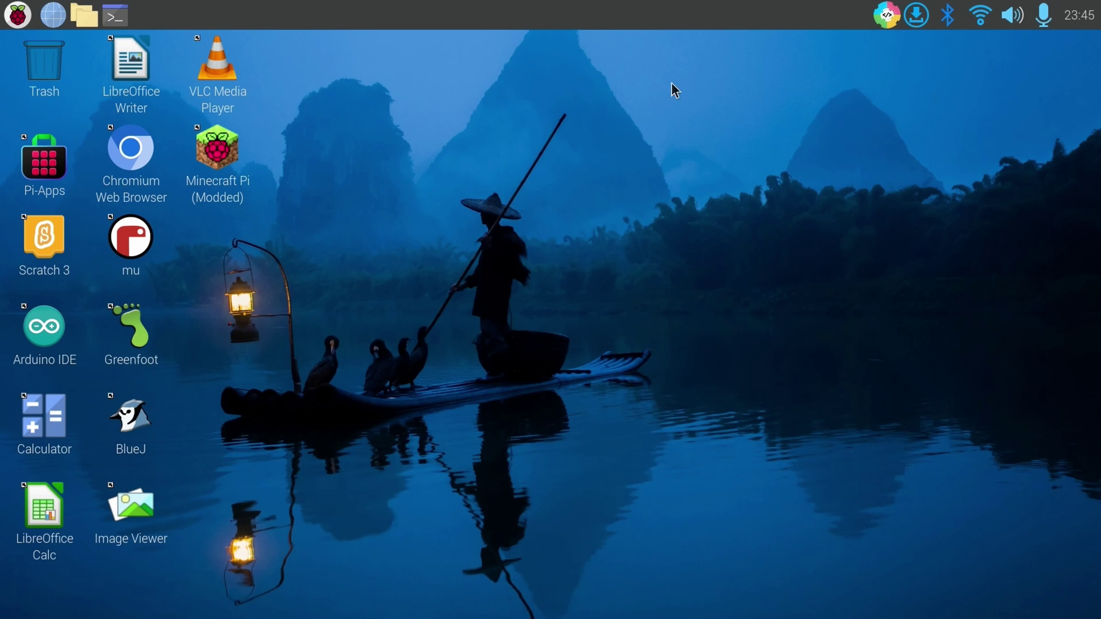
# Launch the CrowPi2 learning launcher and bring up its grid of project cards
pyautogui.click(887, 15)
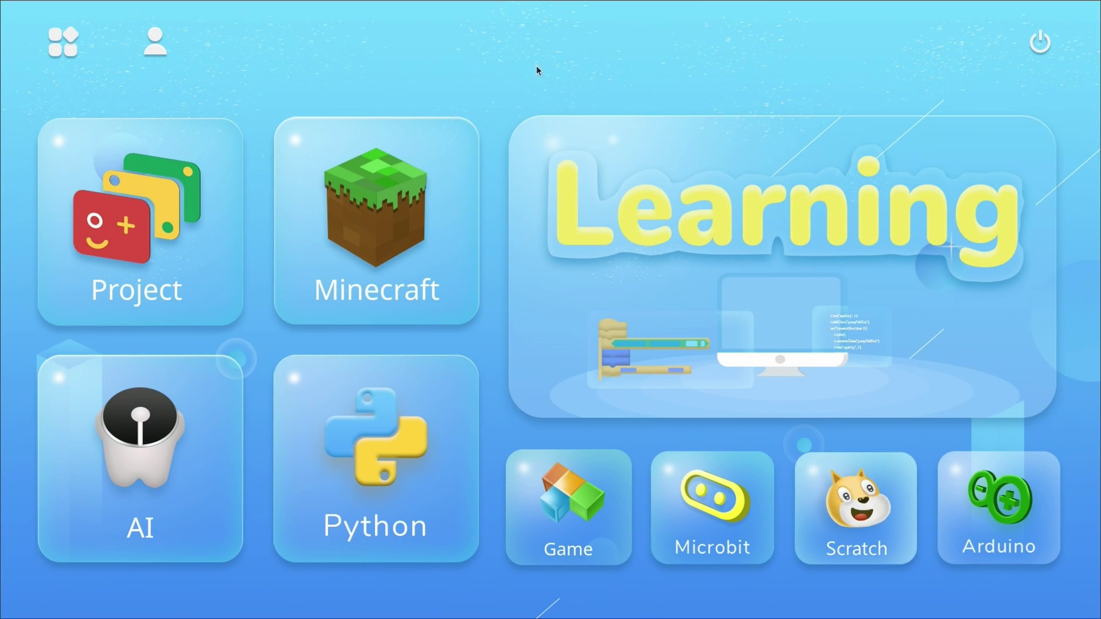
pyautogui.click(156, 229)
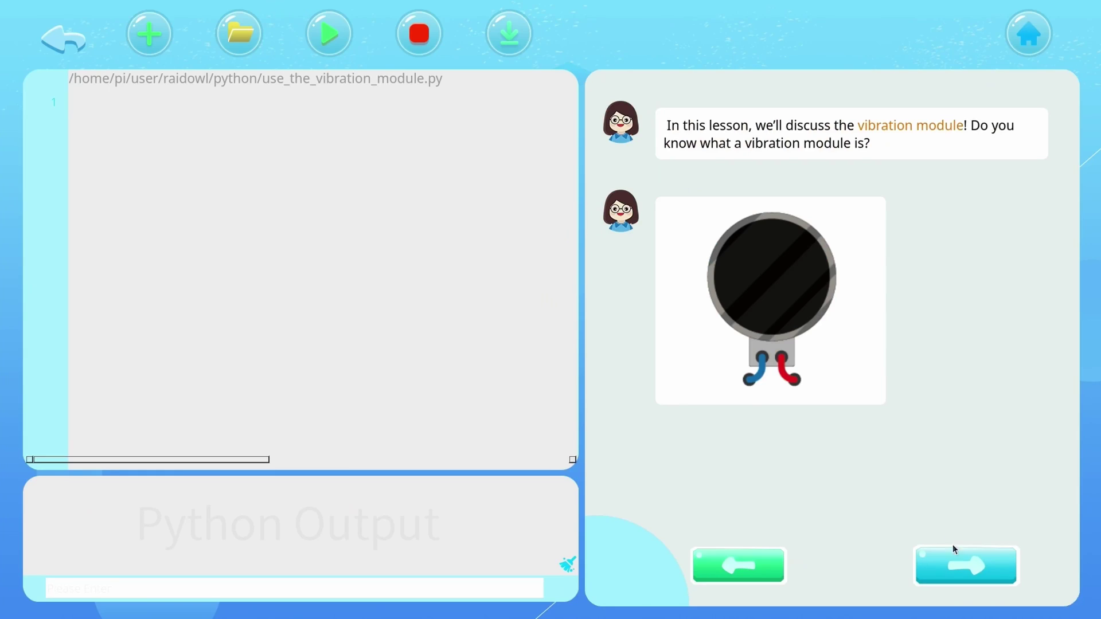
# Advance the vibration lesson, then move the SCRATCH lessons panel to the right
pyautogui.click(965, 574)
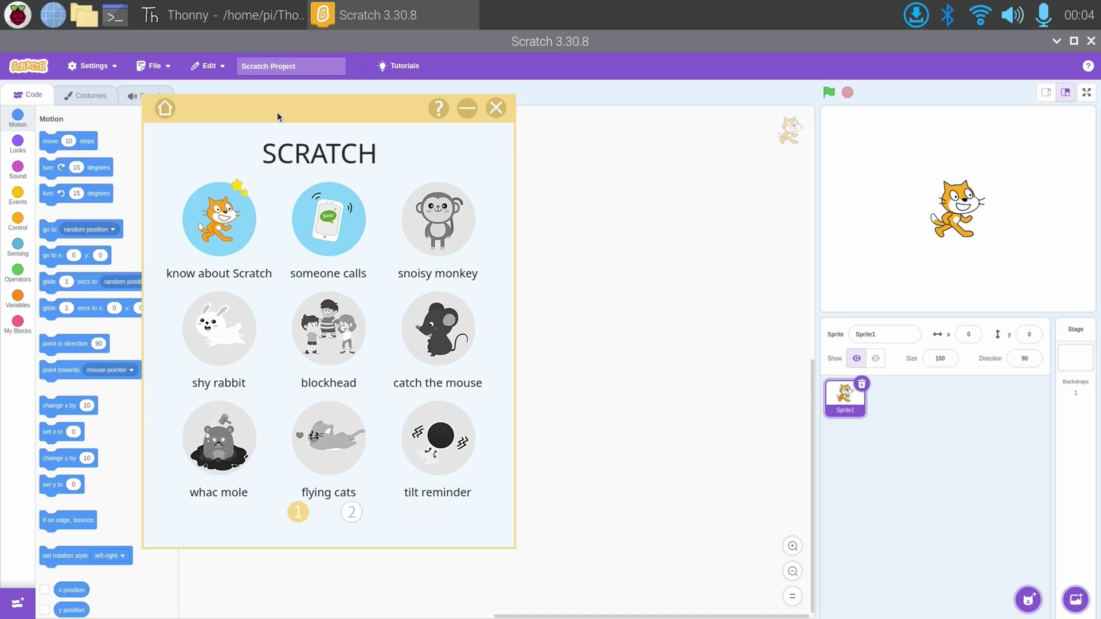
pyautogui.moveTo(277, 112)
pyautogui.mouseDown()
pyautogui.moveTo(525, 113)
pyautogui.moveTo(583, 140)
pyautogui.mouseUp()
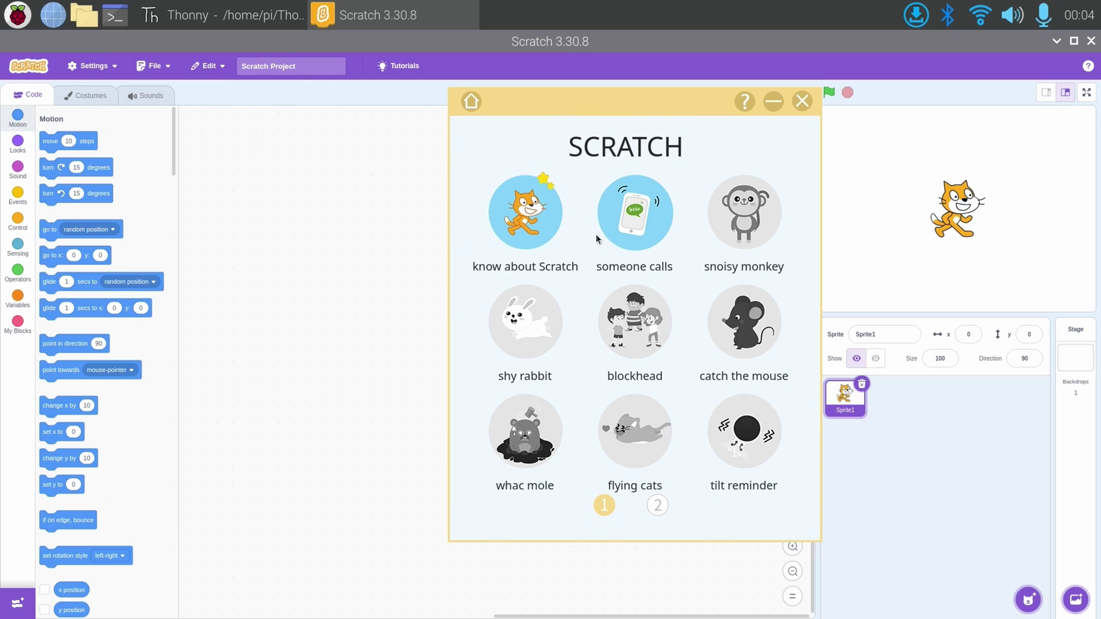
# Open 'someone calls' and step through its button, rectangle, costume, ball and message-box instructions
pyautogui.click(613, 220)
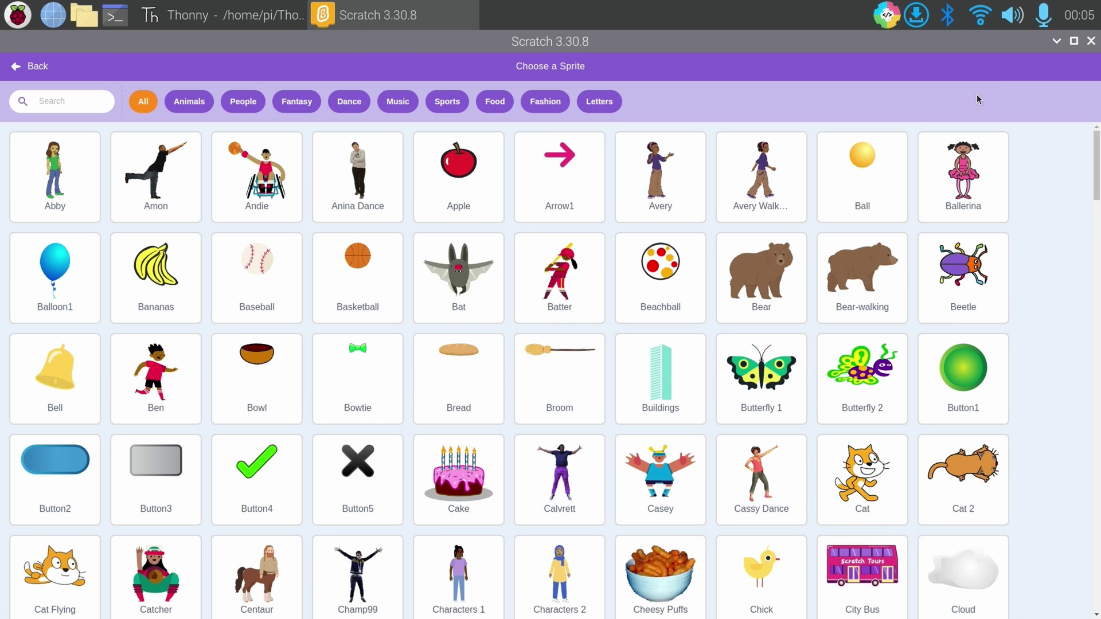
pyautogui.click(34, 66)
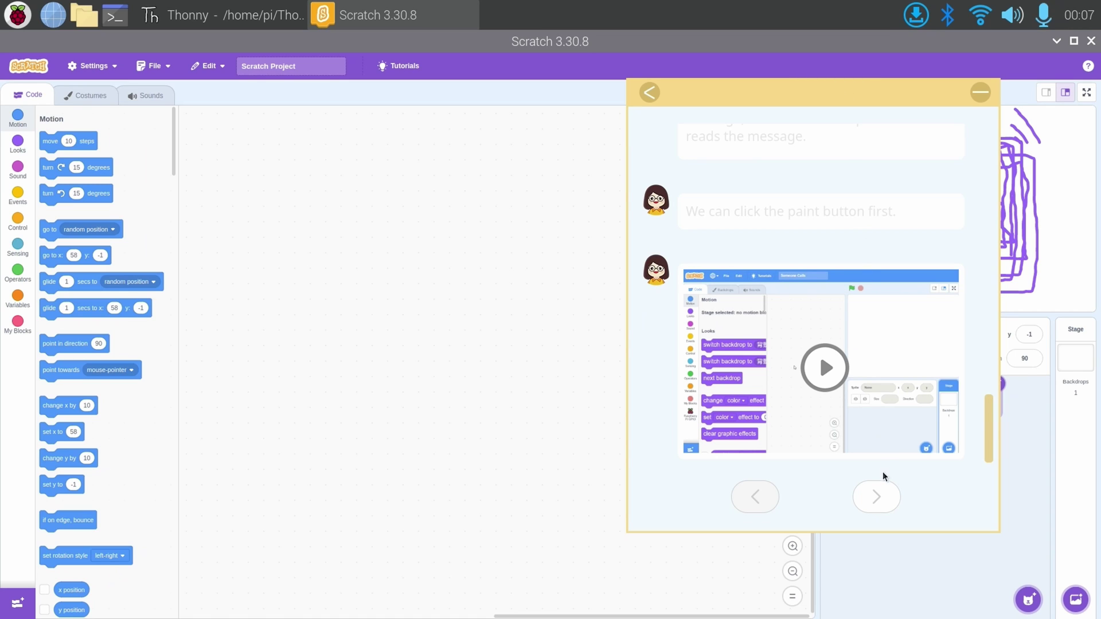
pyautogui.click(877, 495)
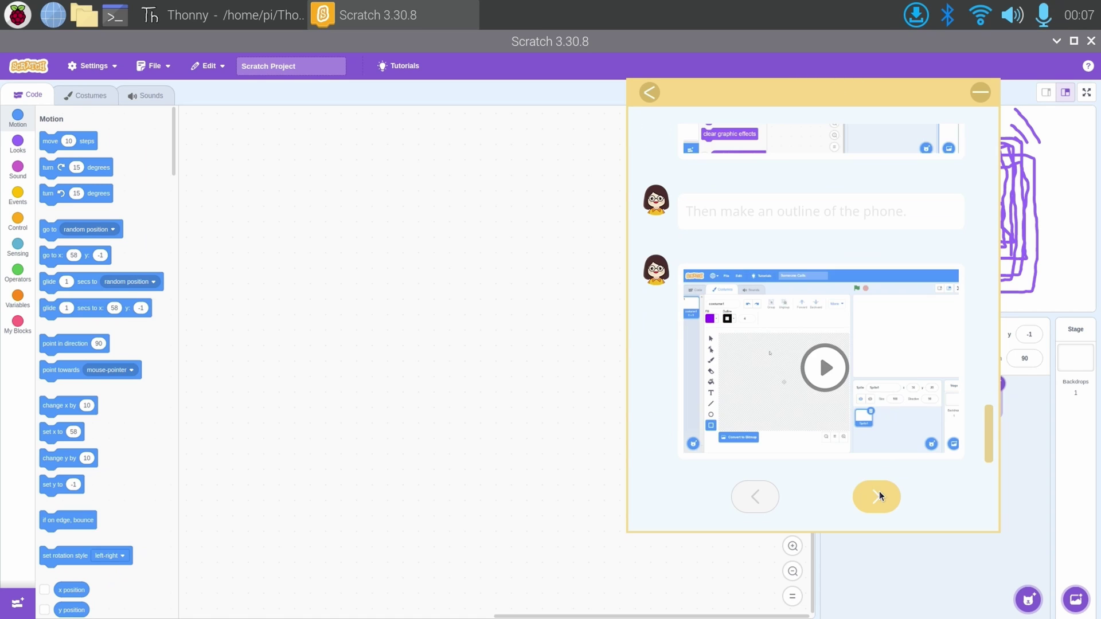
pyautogui.click(877, 495)
pyautogui.click(877, 496)
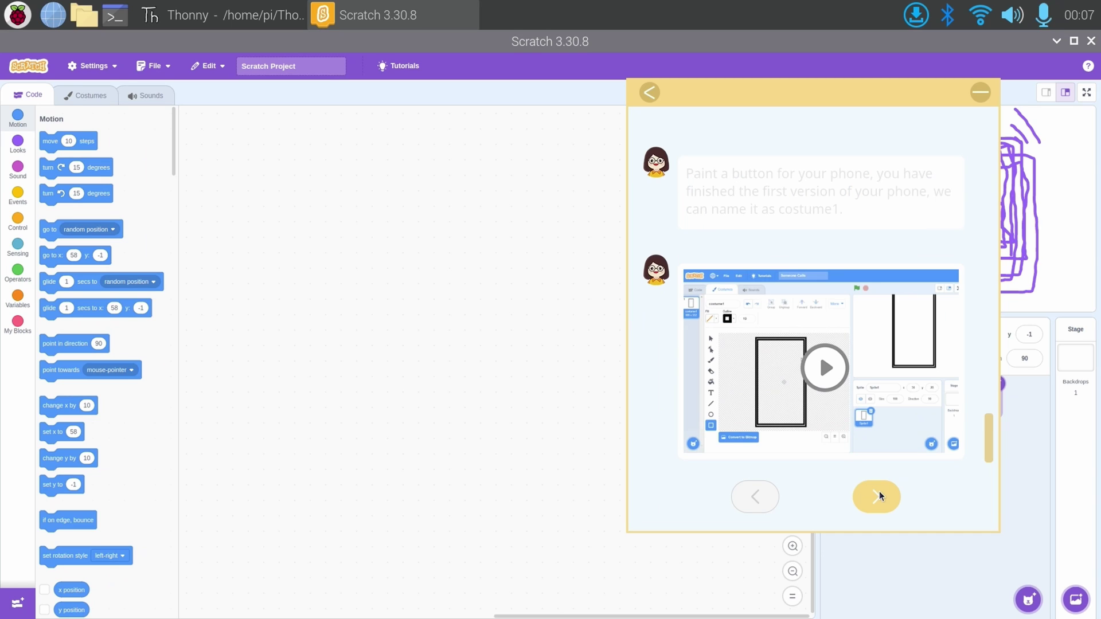
pyautogui.click(877, 495)
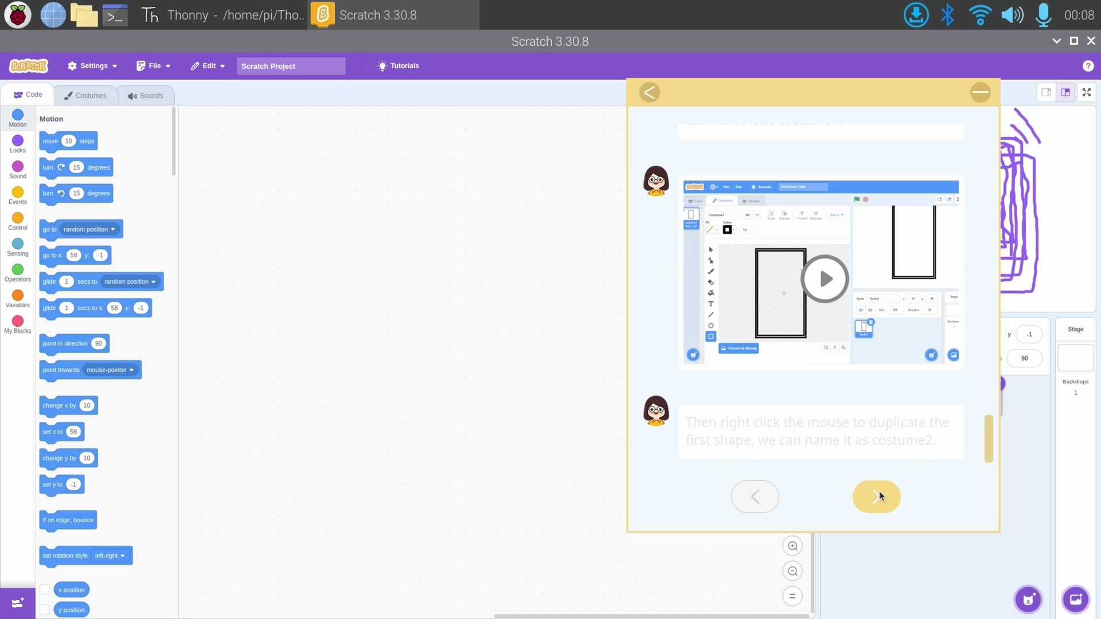
pyautogui.click(879, 494)
pyautogui.click(879, 494)
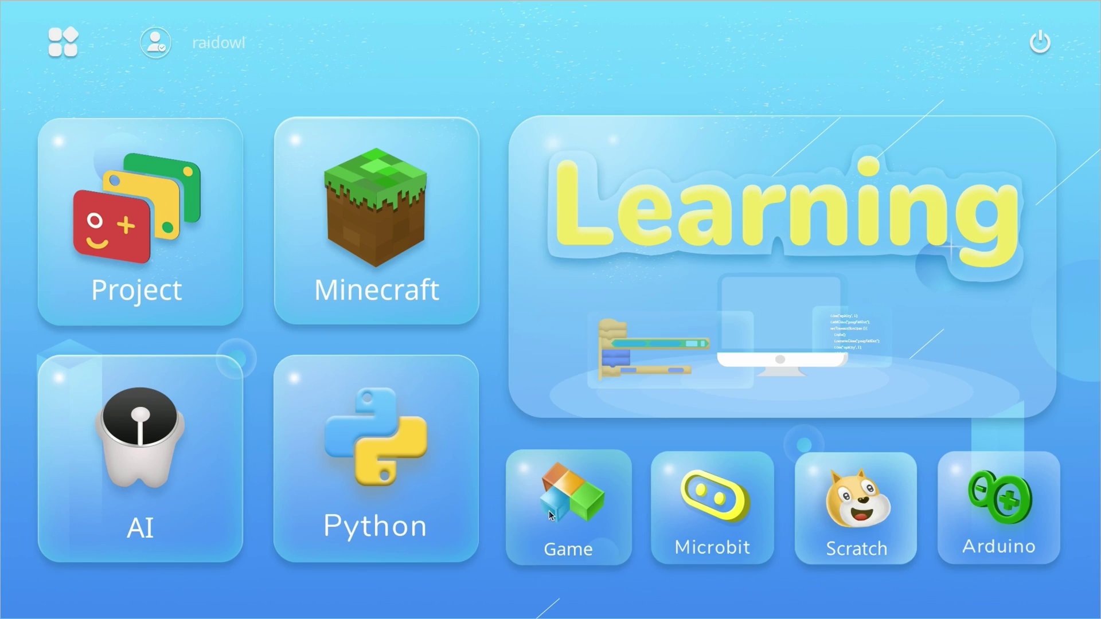
# Browse the launcher's Game collection, then the Project card grid
pyautogui.click(549, 510)
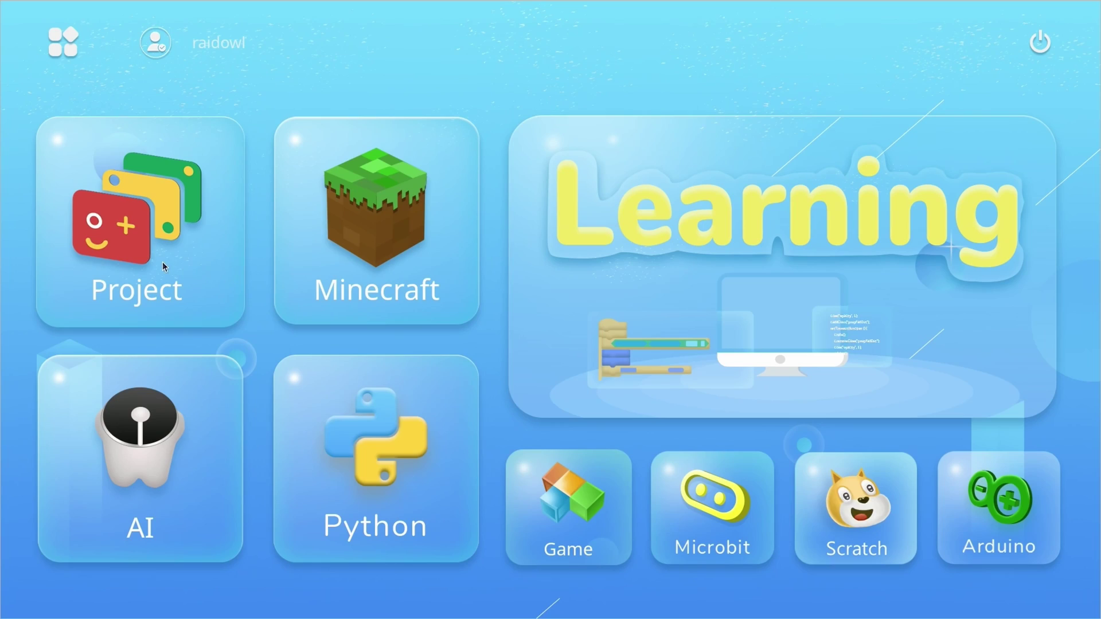
pyautogui.click(162, 262)
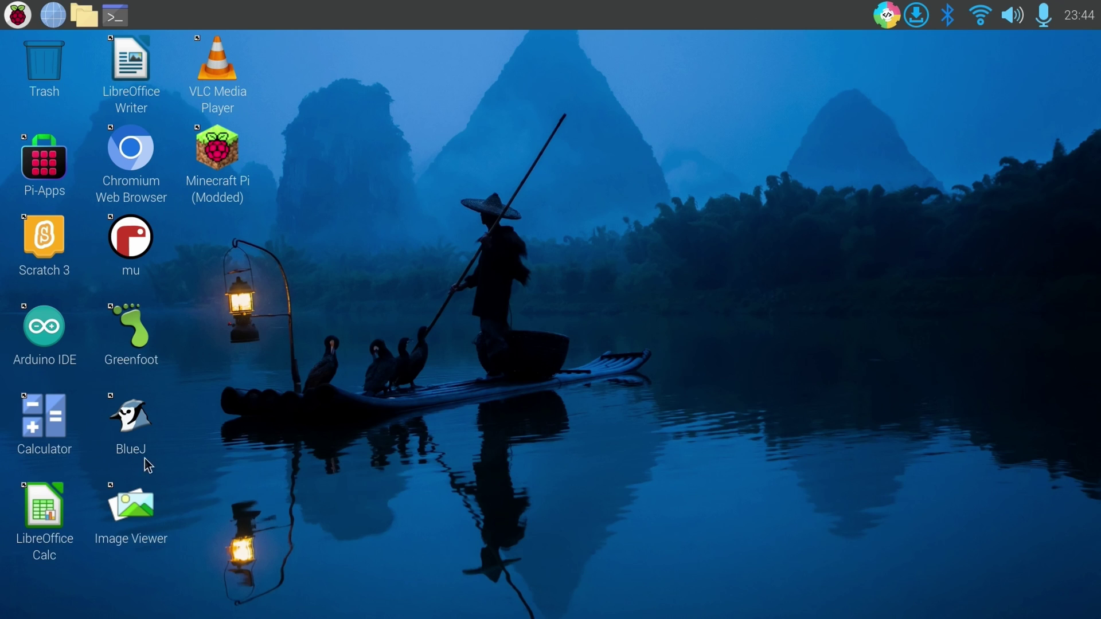
# Open the Raspberry Pi applications menu with its Preferences submenu showing
pyautogui.click(4, 16)
pyautogui.moveTo(66, 368)
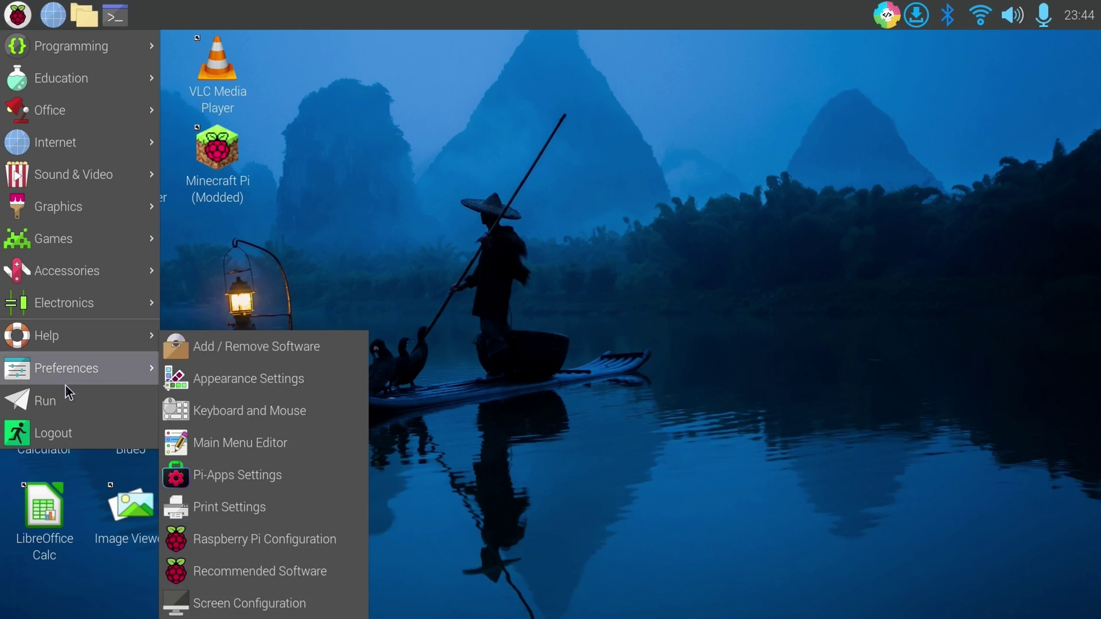